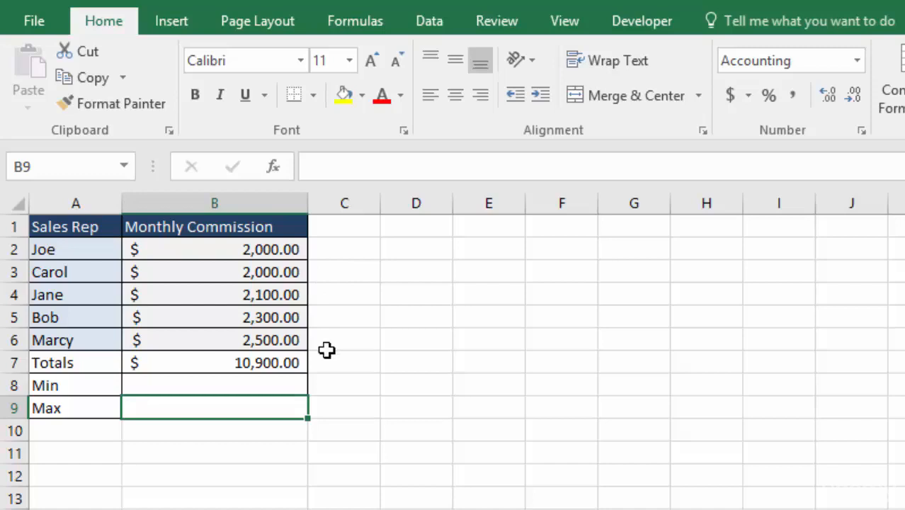
Calculate the lowest monthly commission in B8 with a MIN formula over B2:B6
key(Up)
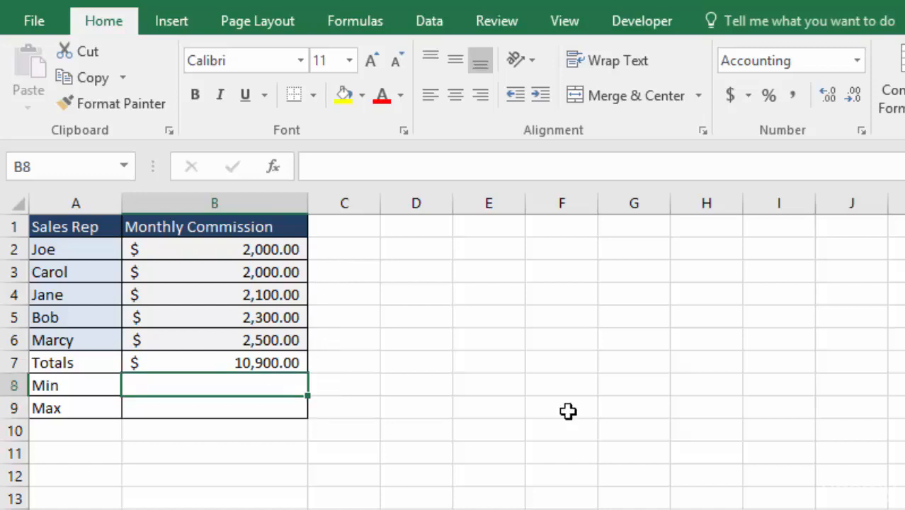
text(=min)
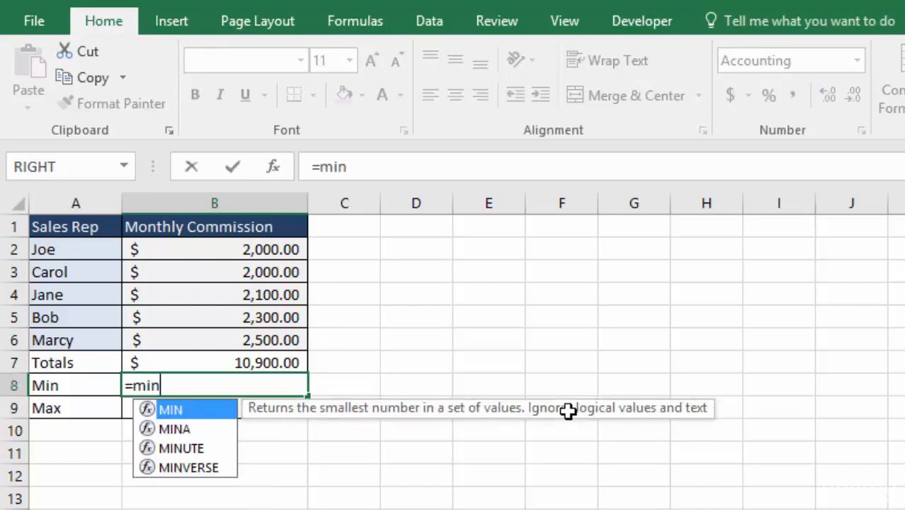
key(Tab)
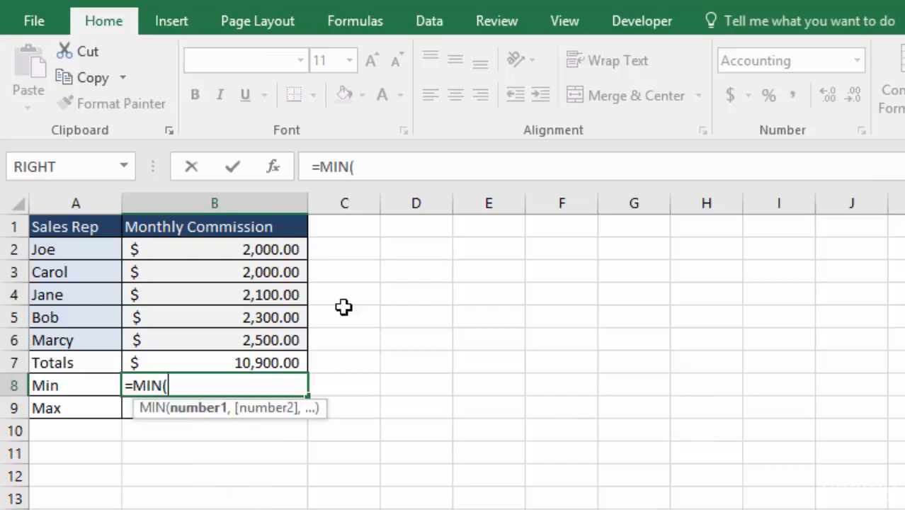
drag(237, 251, 243, 337)
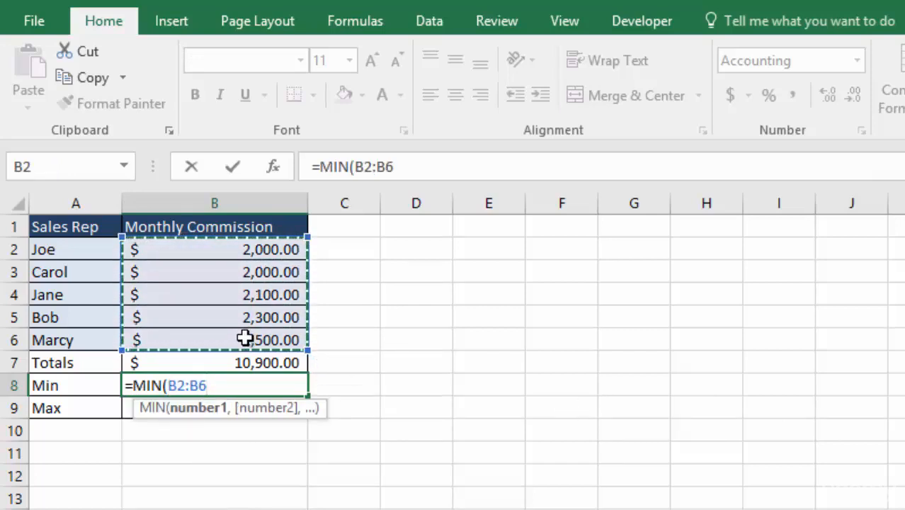
key(Return)
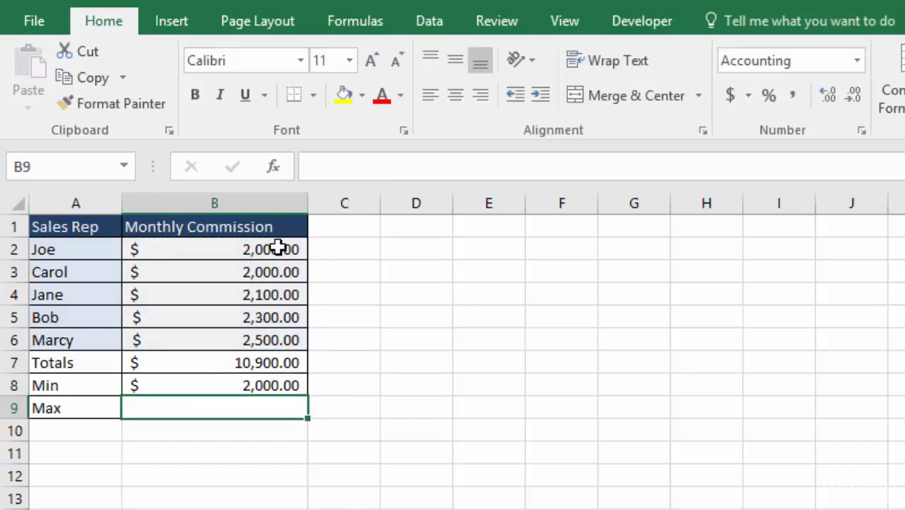
Make the range in B8's MIN formula absolute as $B$2:$B$6
double_click(244, 384)
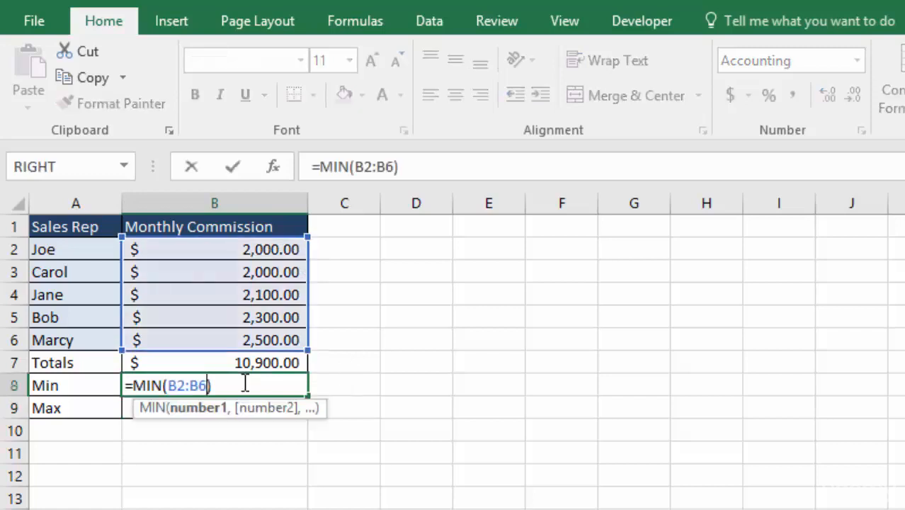
drag(202, 384, 170, 384)
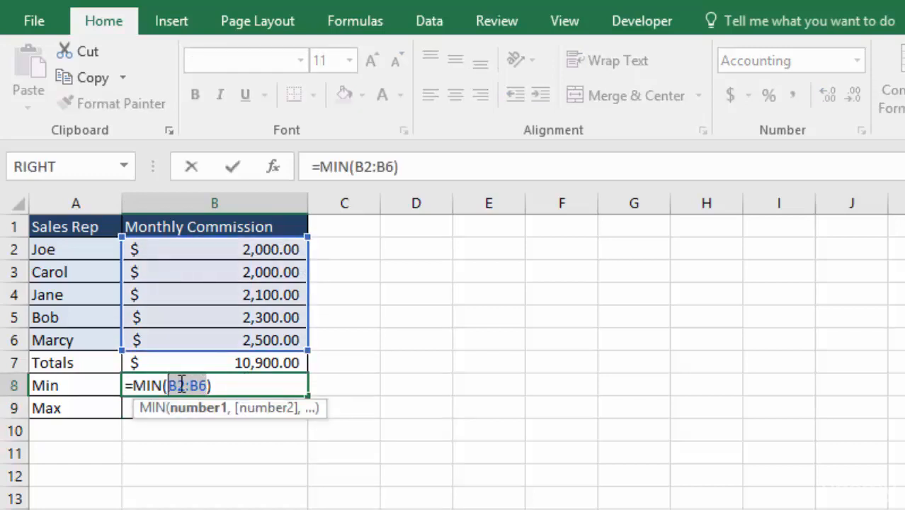
key(F4)
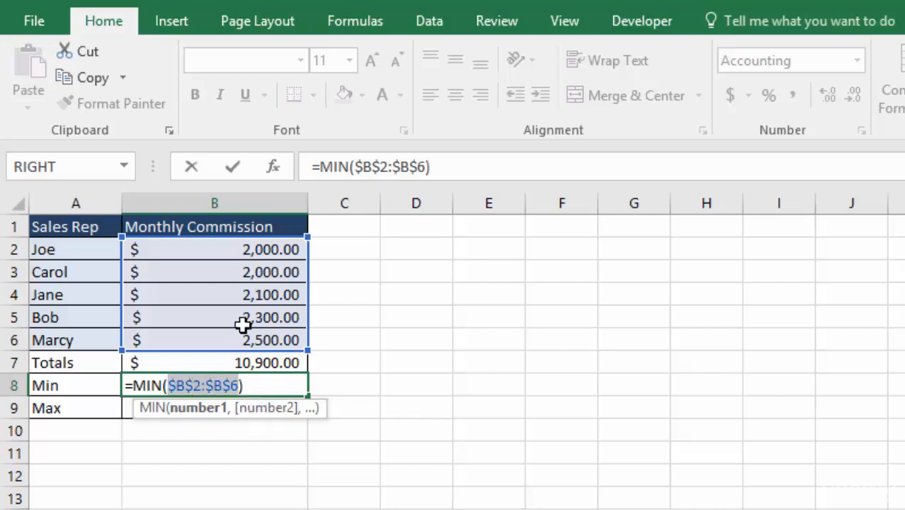
key(Return)
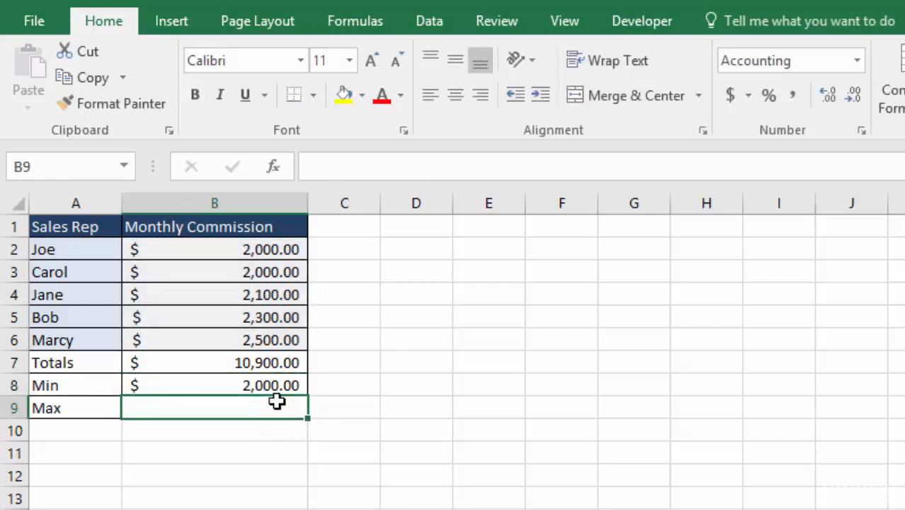
Copy the Min formula into B9, change its function to MAX, and check the range it references
click(280, 384)
drag(309, 396, 309, 417)
click(226, 406)
double_click(230, 407)
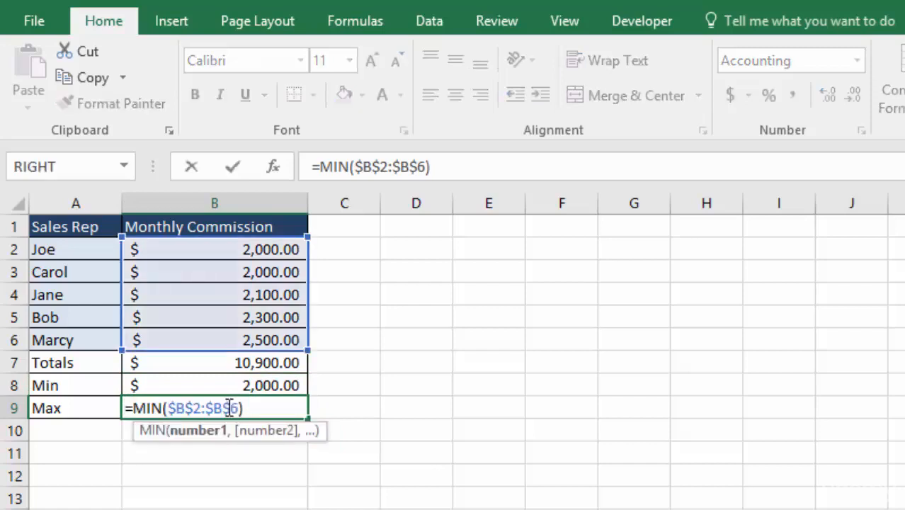
click(164, 408)
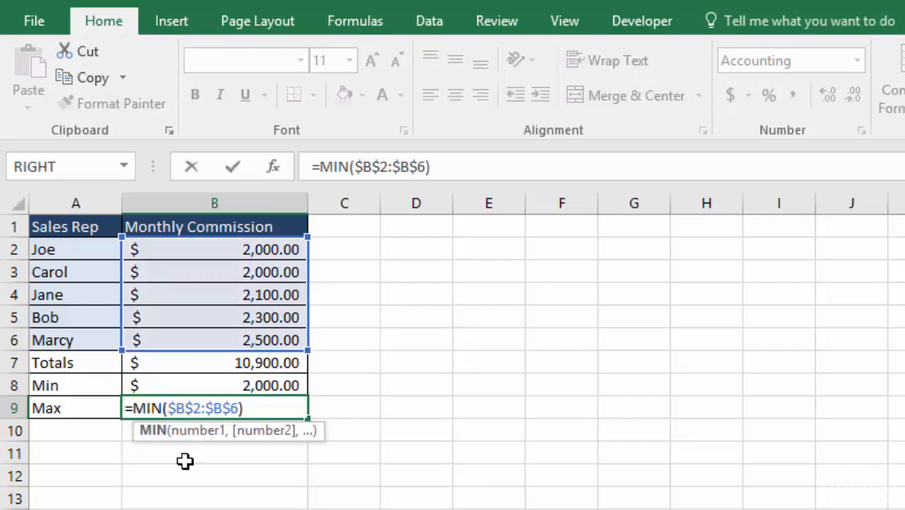
key(BackSpace)
key(BackSpace)
text(ax)
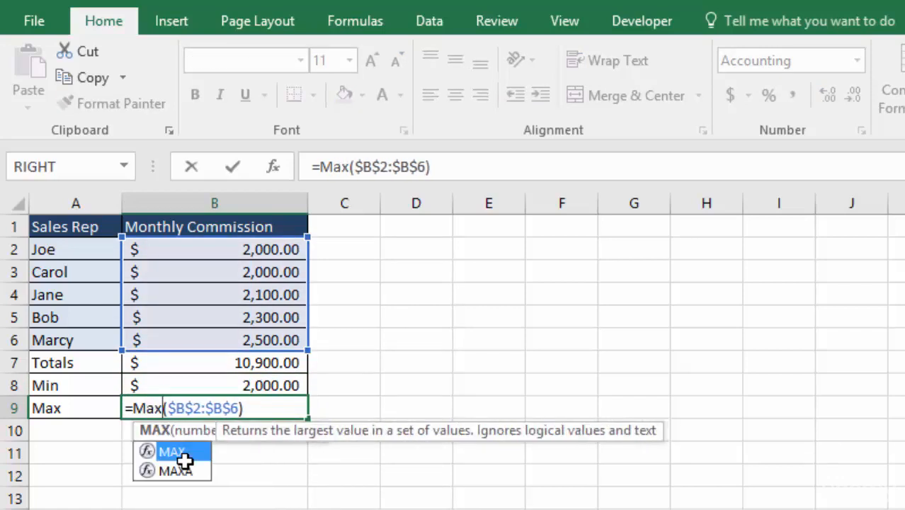
key(Return)
click(282, 406)
double_click(282, 406)
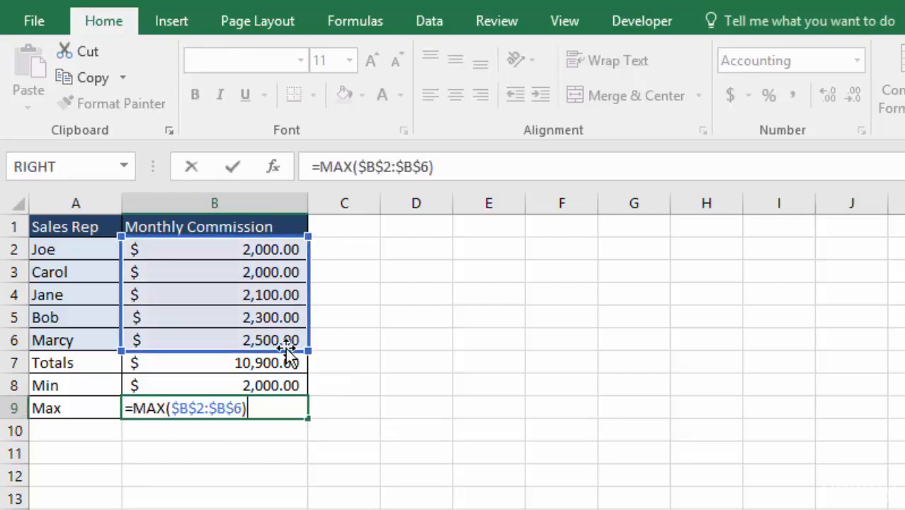
key(Return)
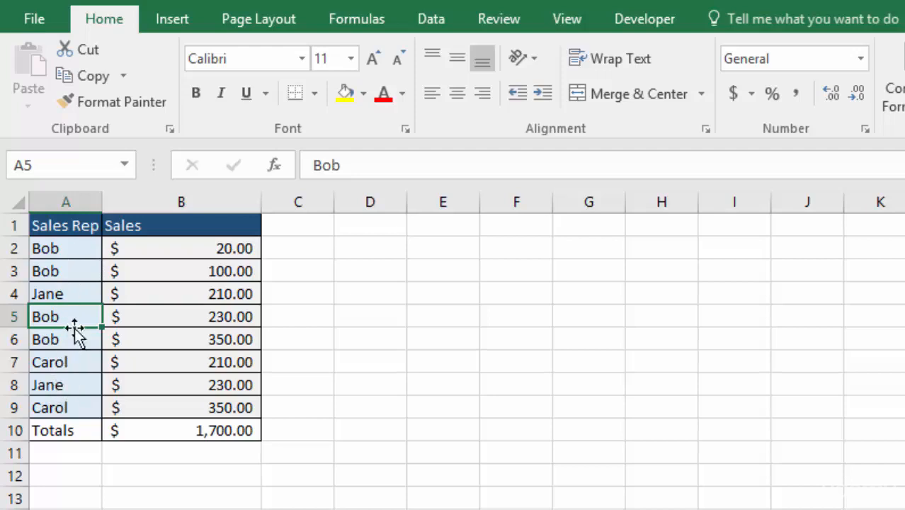
Enter the label "Array{}" in D3 and the first-listed sales rep's name in D5
click(378, 272)
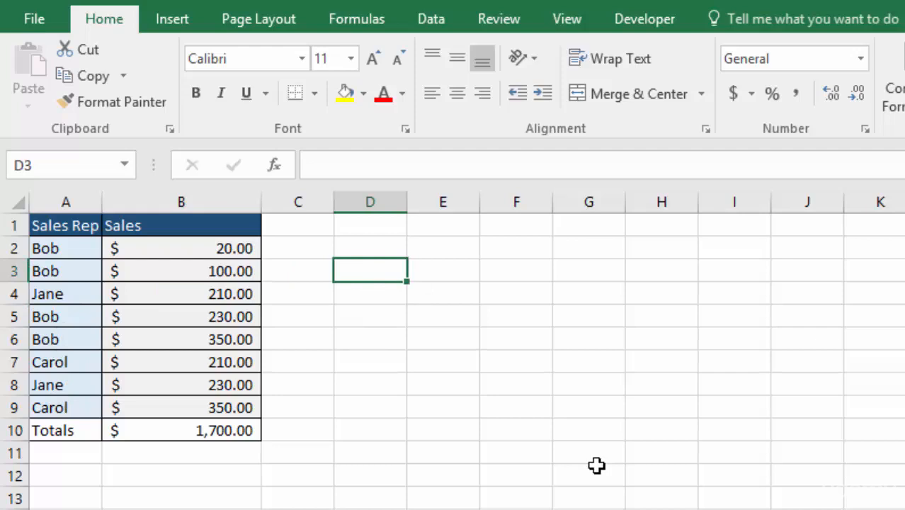
text(Array{)
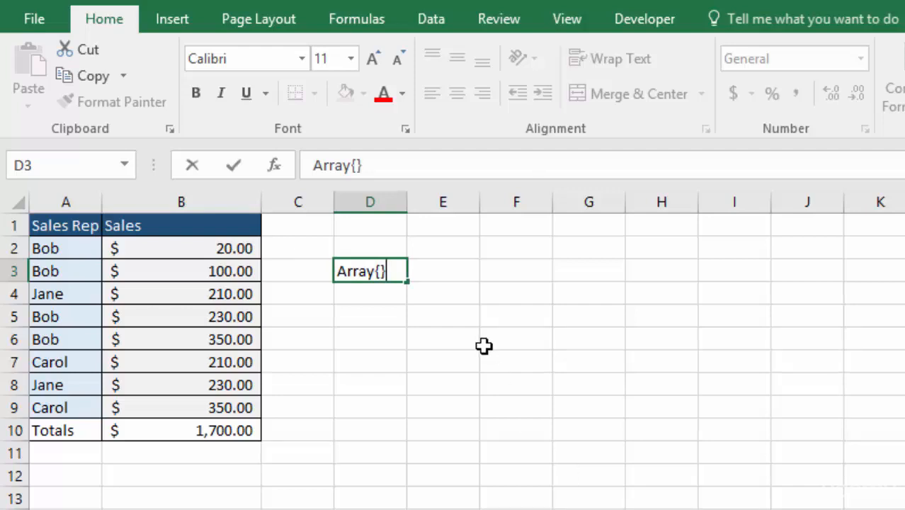
key(ctrl+Return)
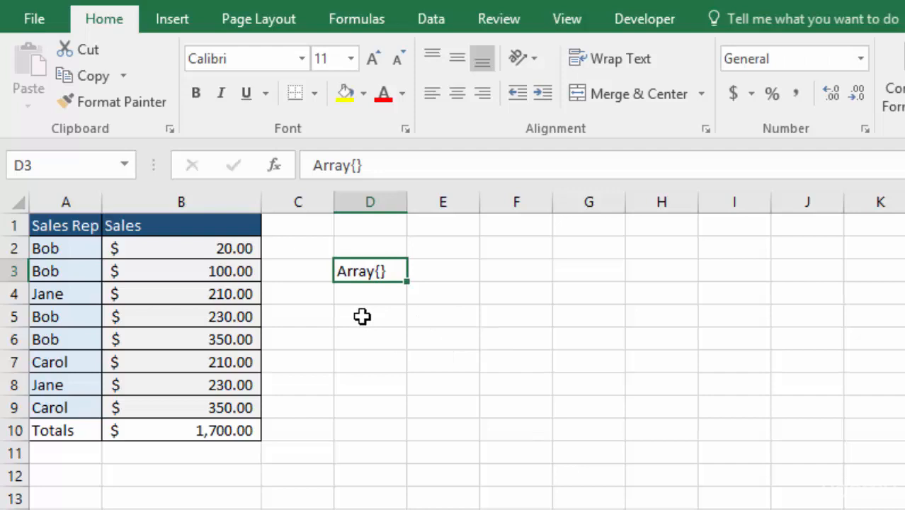
key(Down)
key(Down)
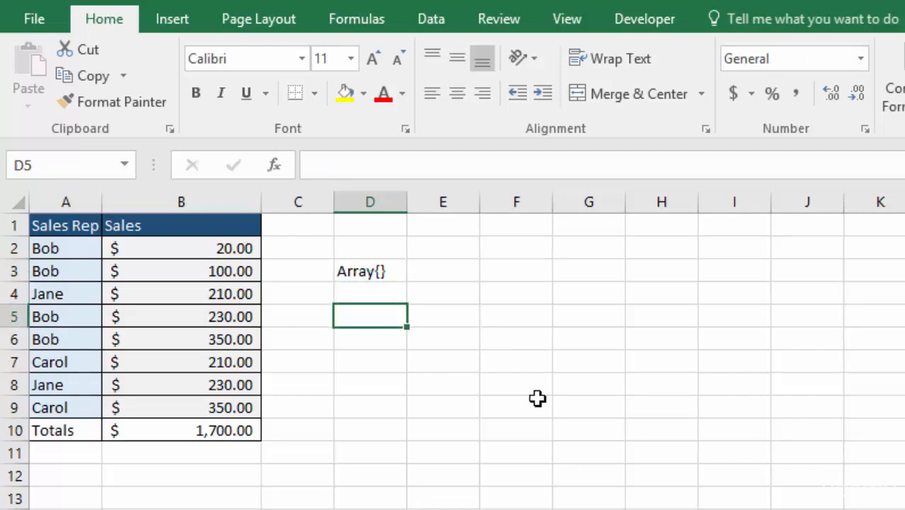
text(Bob)
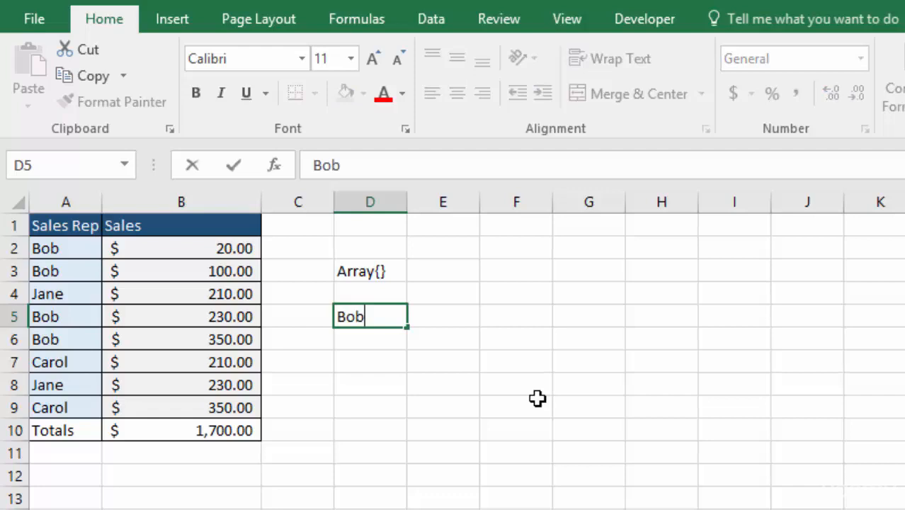
key(Tab)
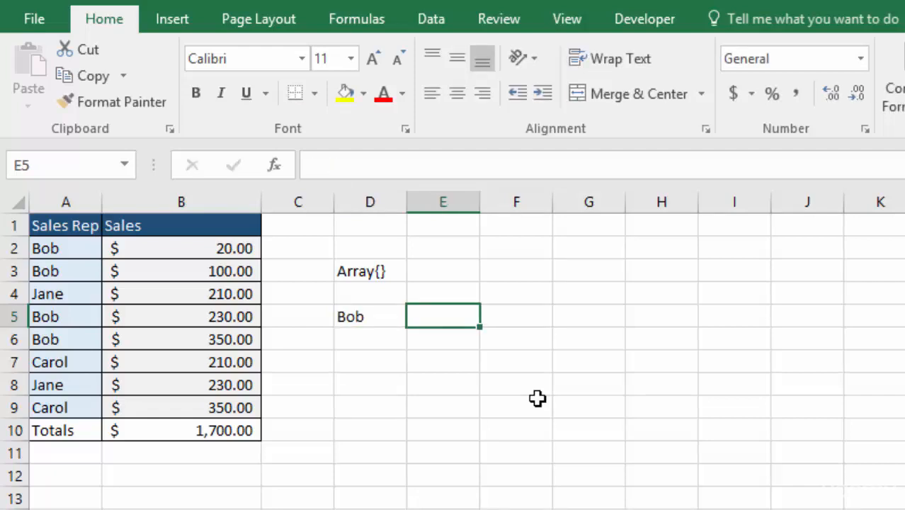
Begin a MIN formula in E5 with a nested IF that tests whether $A$2:$A$9 equals D5
text(=min)
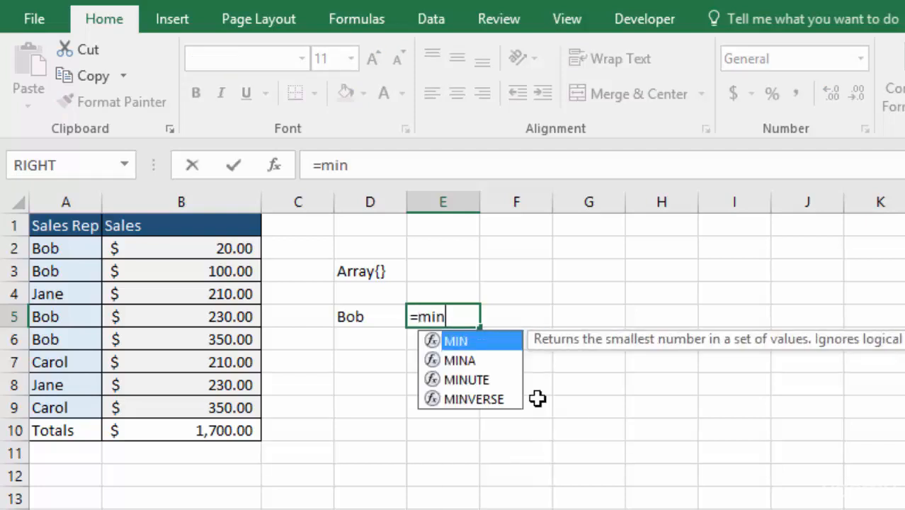
key(Tab)
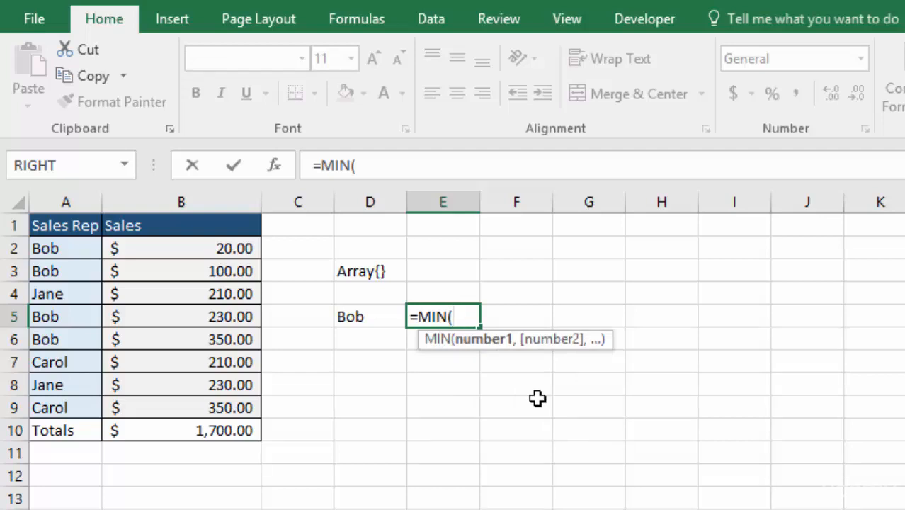
text(if)
key(Tab)
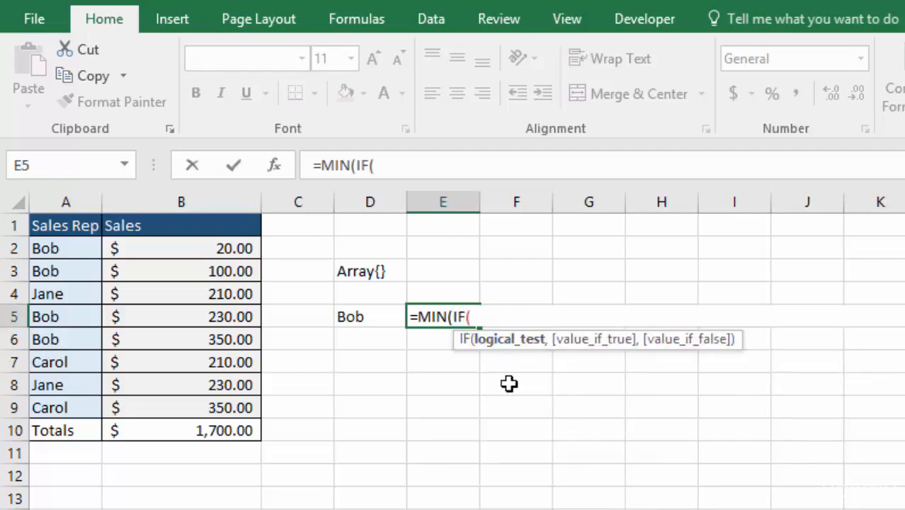
drag(66, 247, 71, 401)
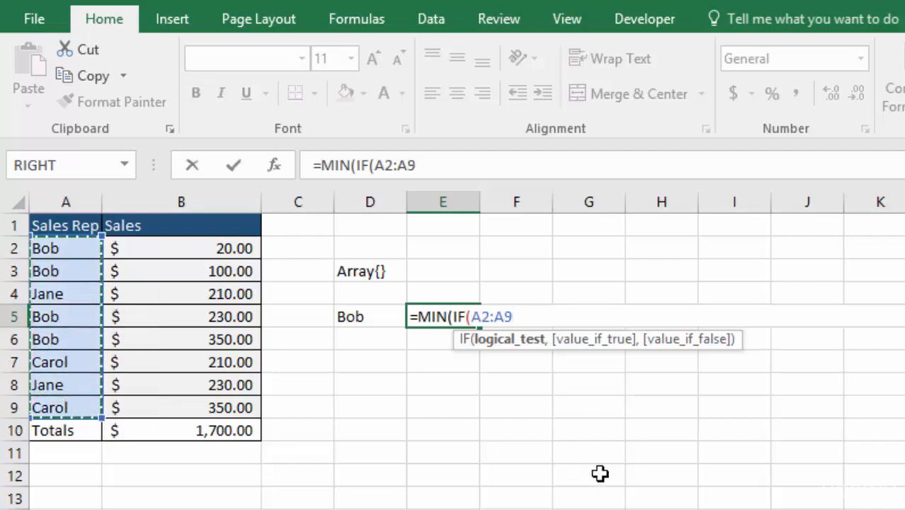
key(F4)
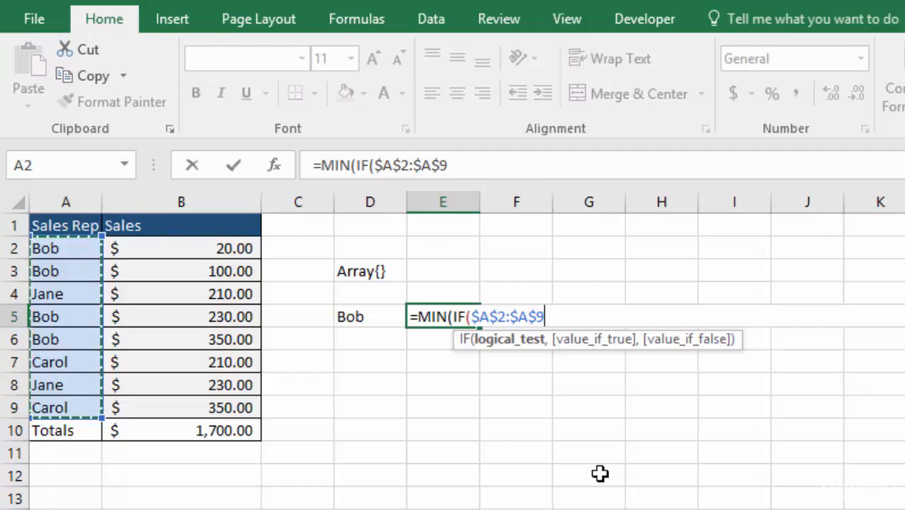
text(=)
click(369, 317)
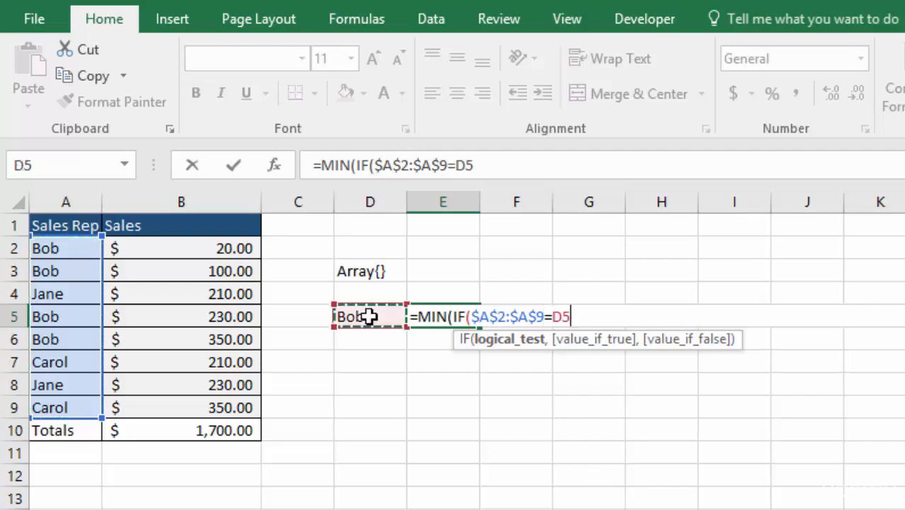
Complete E5's IF with $B$2:$B$9 as the true value and FALSE otherwise, and enter it as an array formula
text(,)
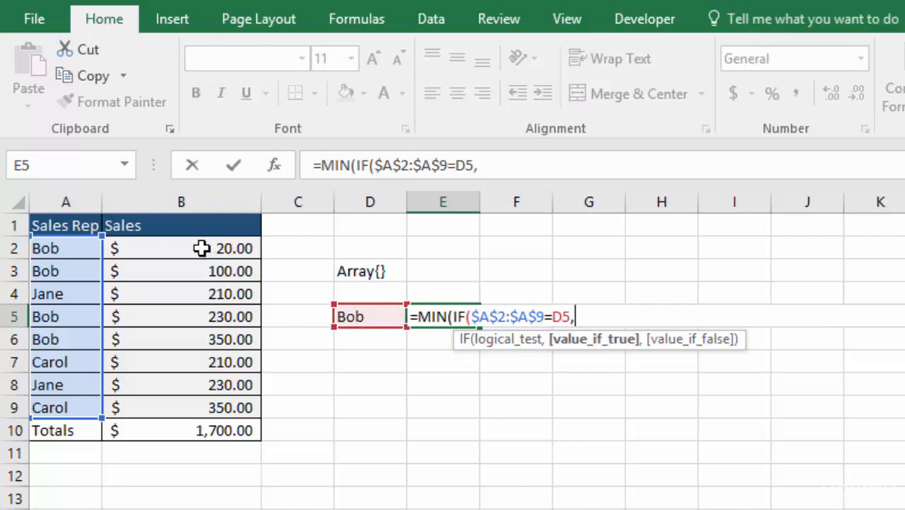
drag(201, 248, 236, 405)
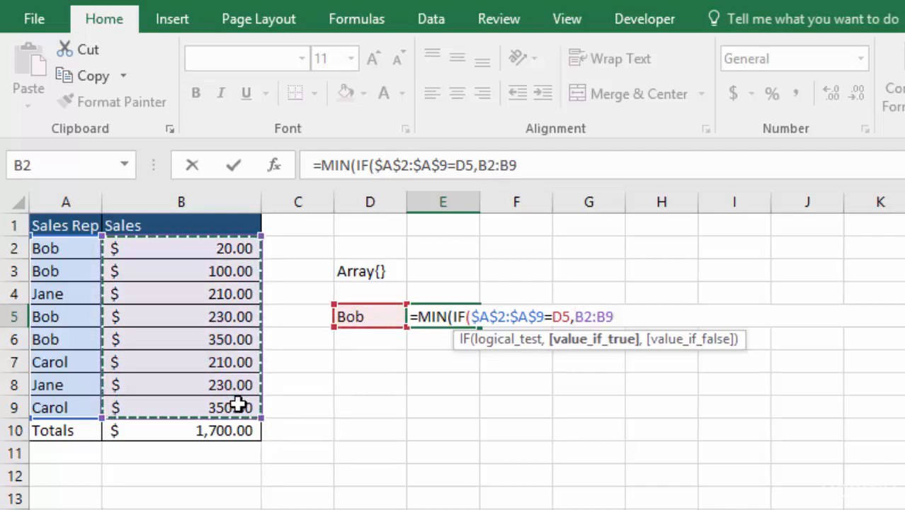
key(F4)
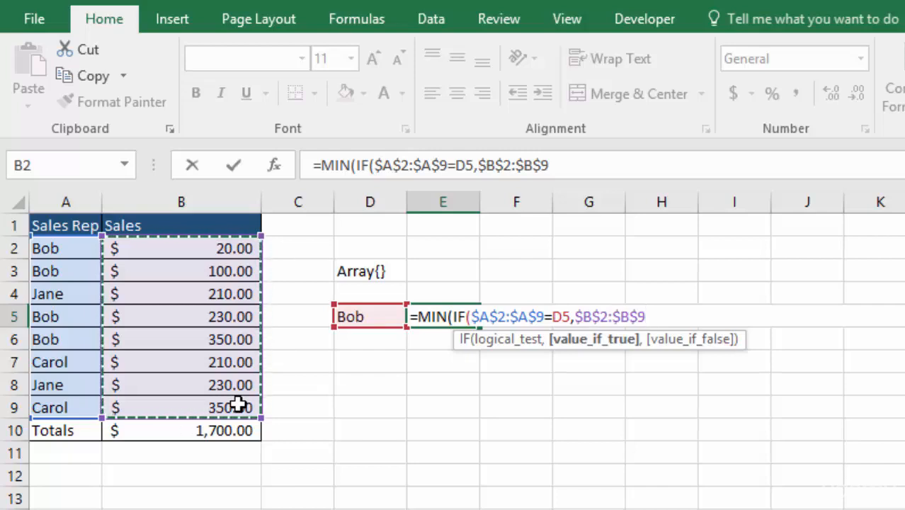
text(,FALSE)
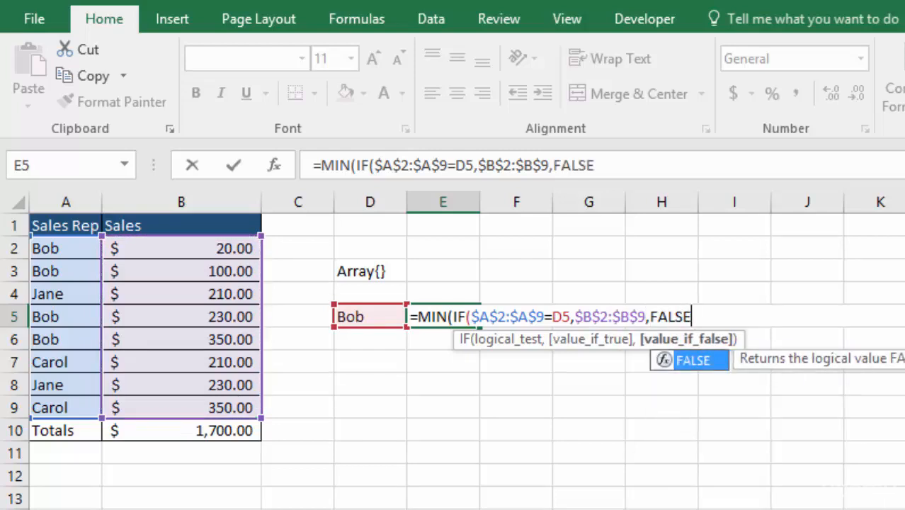
key(Tab)
text())
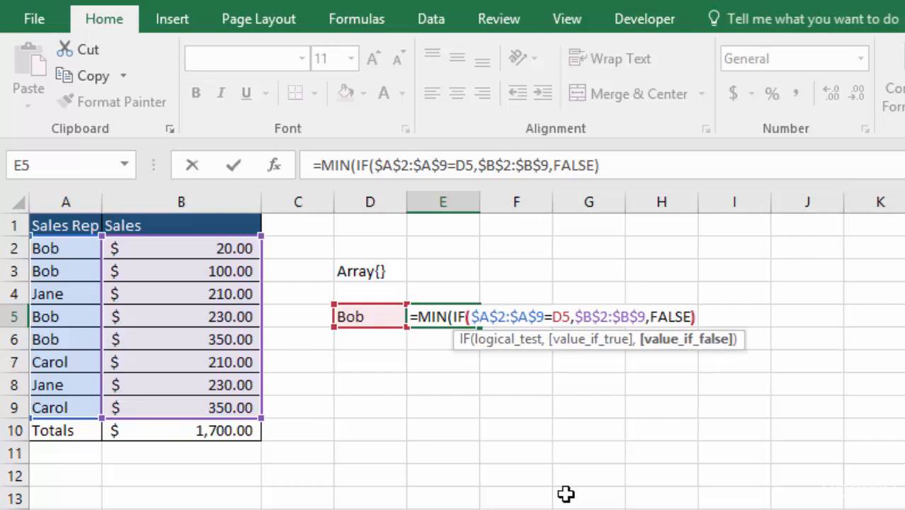
text())
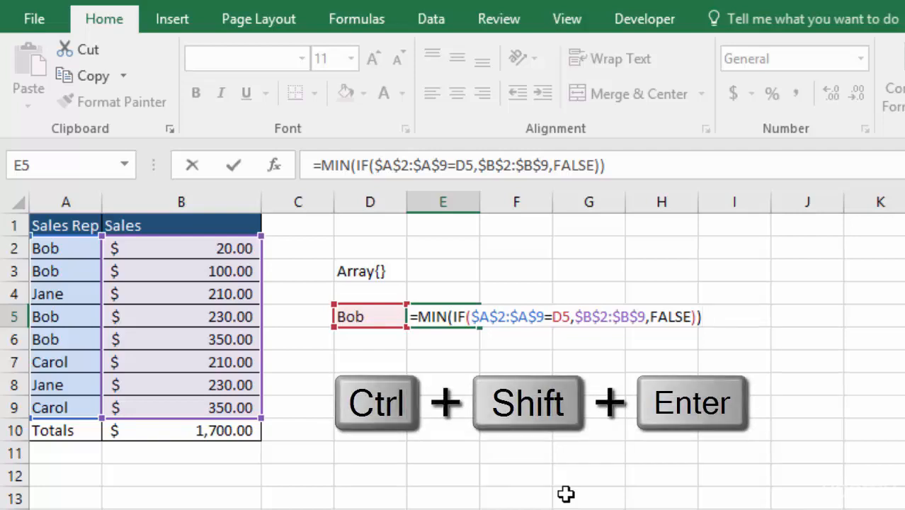
key(ctrl+shift+Return)
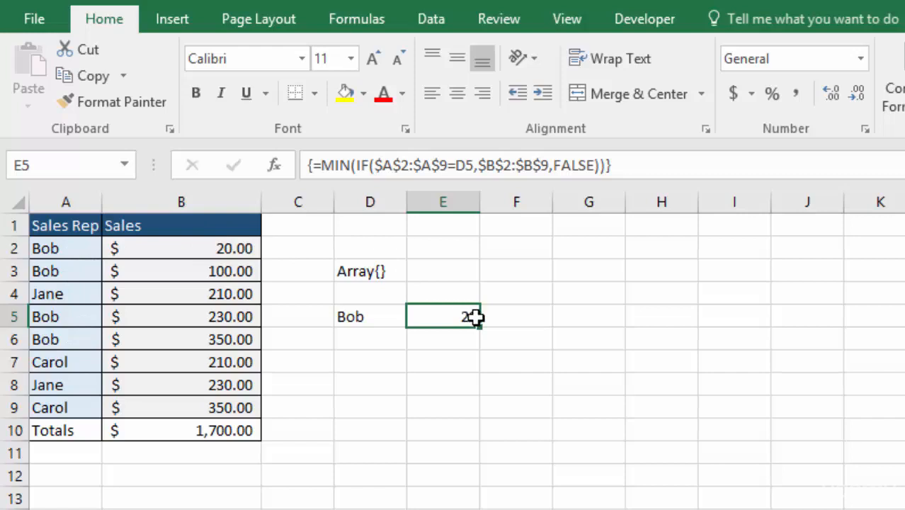
Label the result rows "Min" in C5 and "Max" in C6
key(Left)
key(Left)
text(Min)
key(Return)
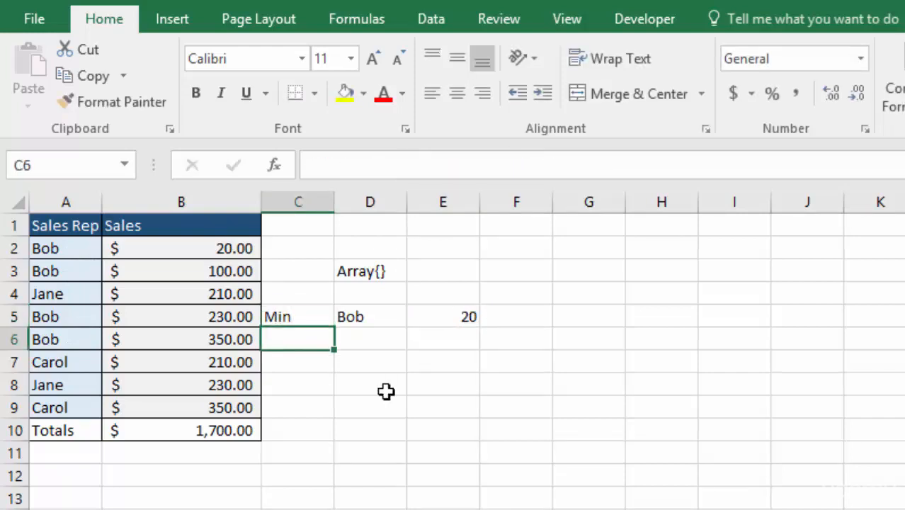
text(Max)
Make the D5 reference in E5's MIN formula absolute as $D$5
click(453, 318)
double_click(452, 317)
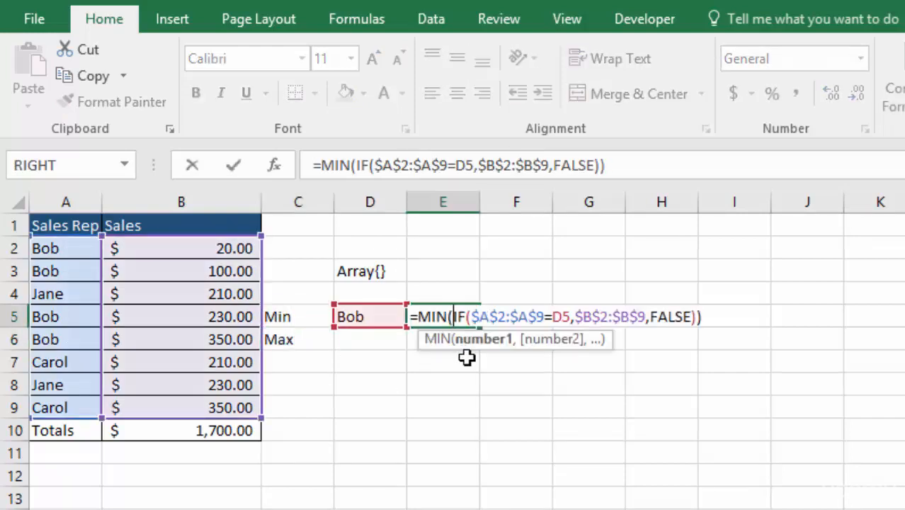
click(563, 315)
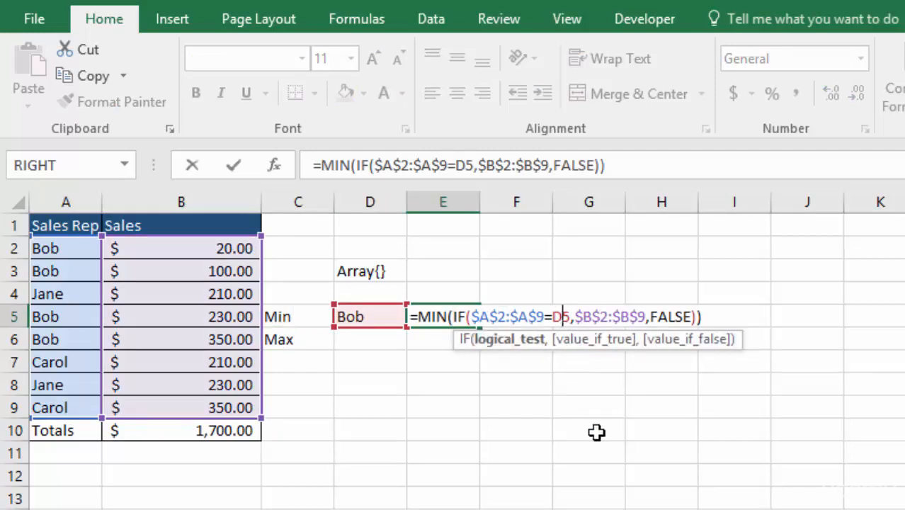
key(F4)
key(Return)
Copy the MIN formula from E5 down into E6 in the Max row
click(474, 318)
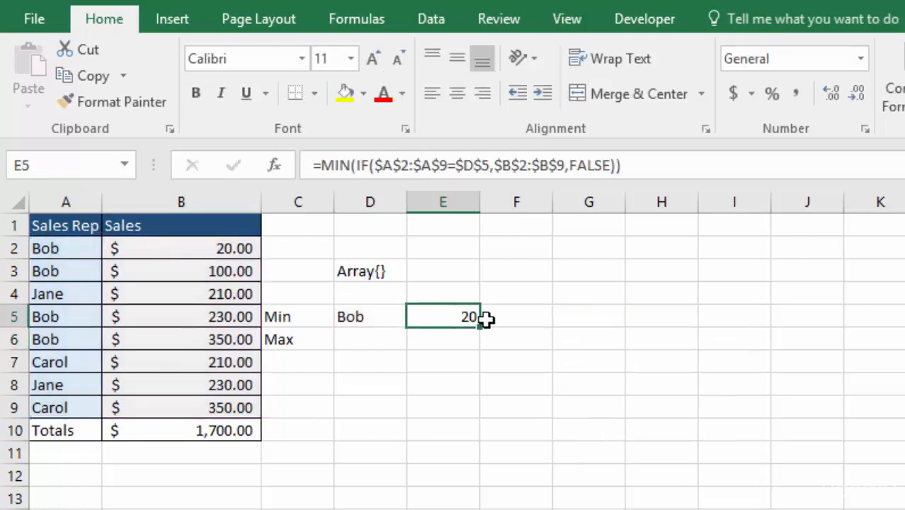
drag(479, 336, 477, 352)
click(439, 335)
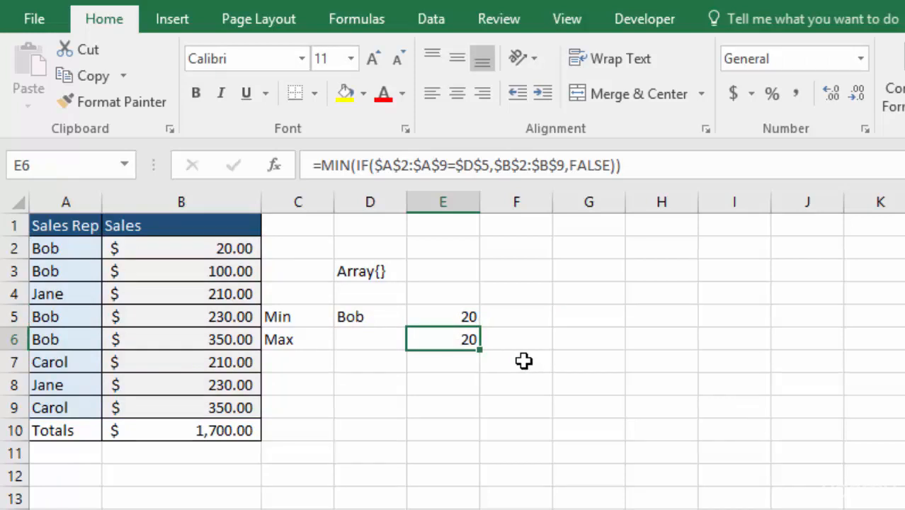
Change the function in E6 from MIN to MAX and enter it as an array formula
double_click(439, 340)
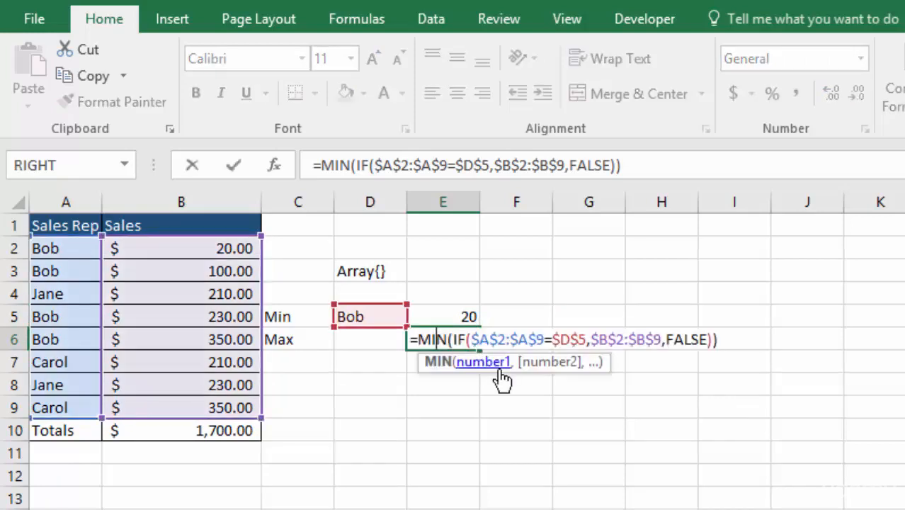
key(BackSpace)
key(Delete)
text(ax)
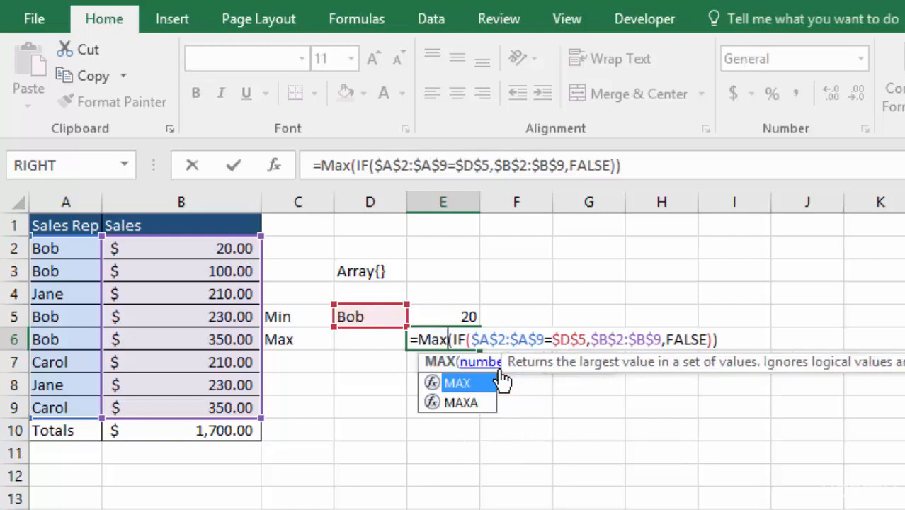
key(ctrl+shift+Return)
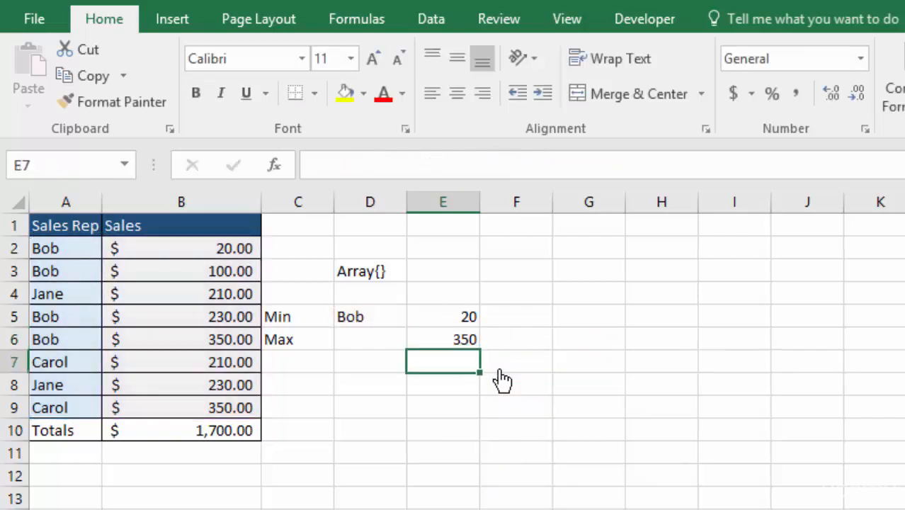
Re-enter E6's MAX formula as an array formula and open E5's MIN formula for editing
double_click(450, 340)
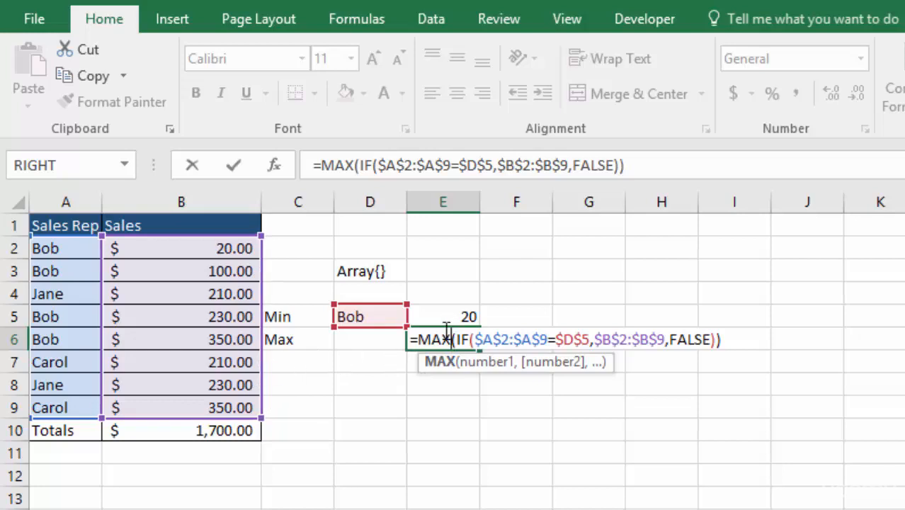
key(ctrl+shift+Return)
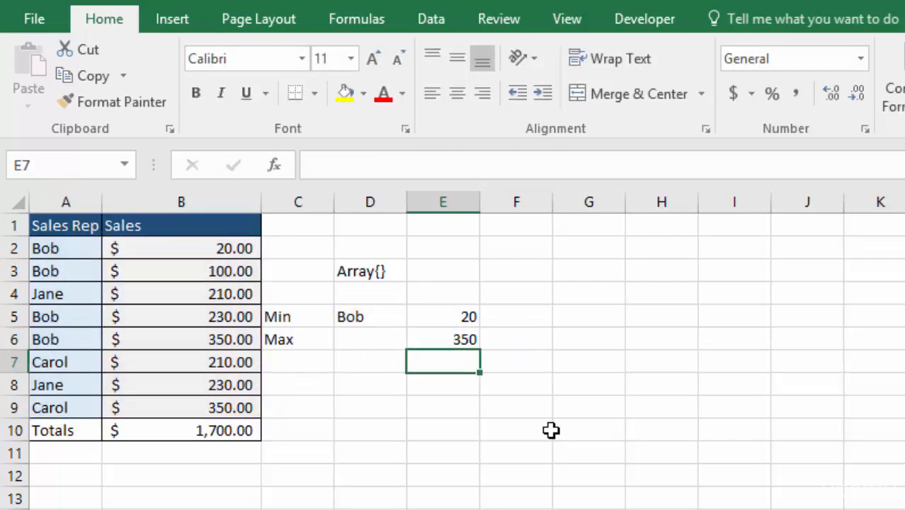
double_click(447, 318)
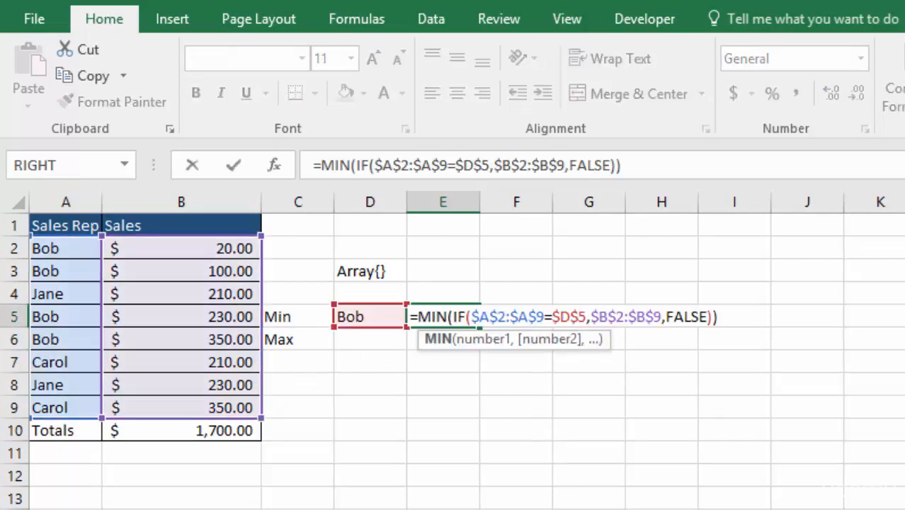